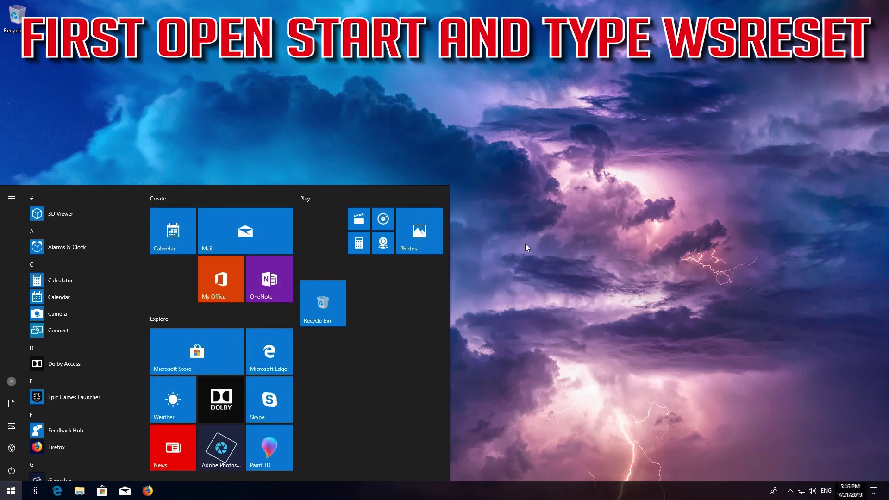
{"action": "type", "text": "wsreset"}
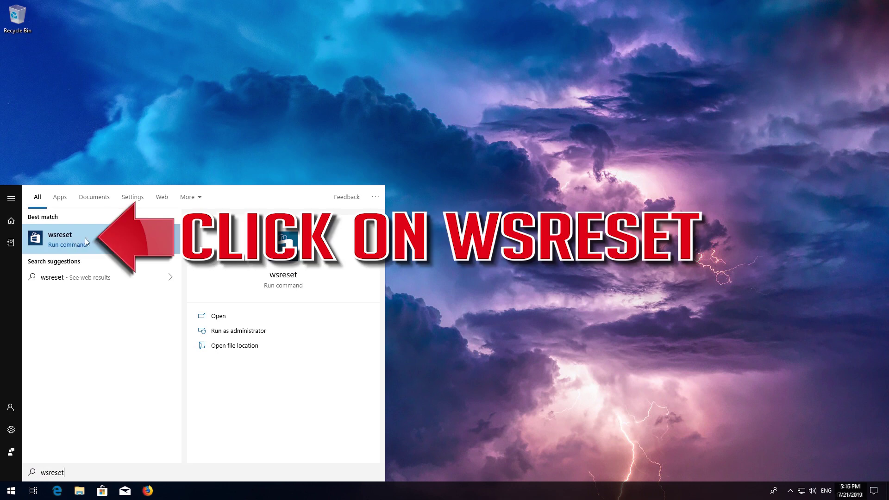
- Run wsreset from Start search so the Store cache resets and Microsoft Store reopens
{"action": "left_click", "coordinate": [85, 238]}
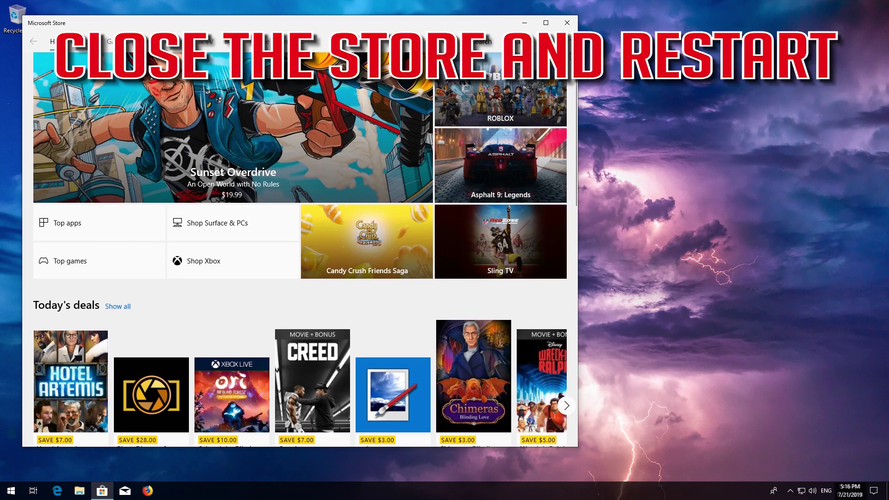
- Close Microsoft Store and restart the computer from the Start power menu
{"action": "left_click", "coordinate": [570, 28]}
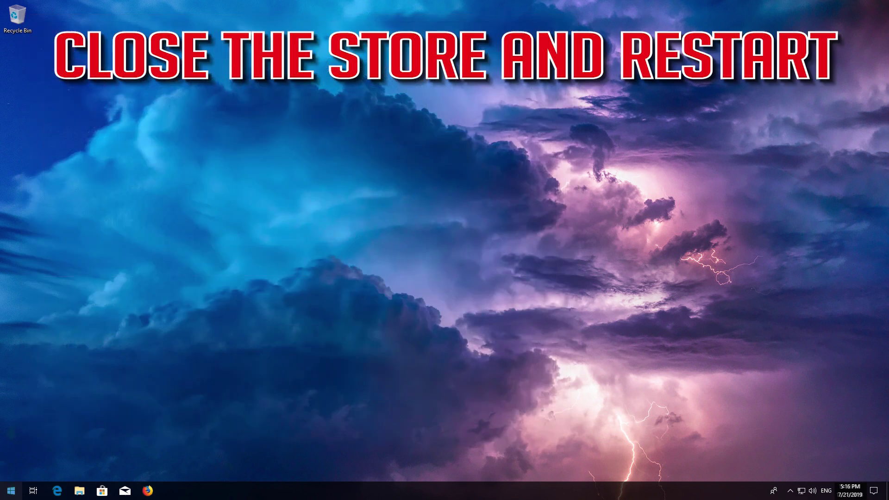
{"action": "left_click", "coordinate": [10, 490]}
{"action": "left_click", "coordinate": [11, 470]}
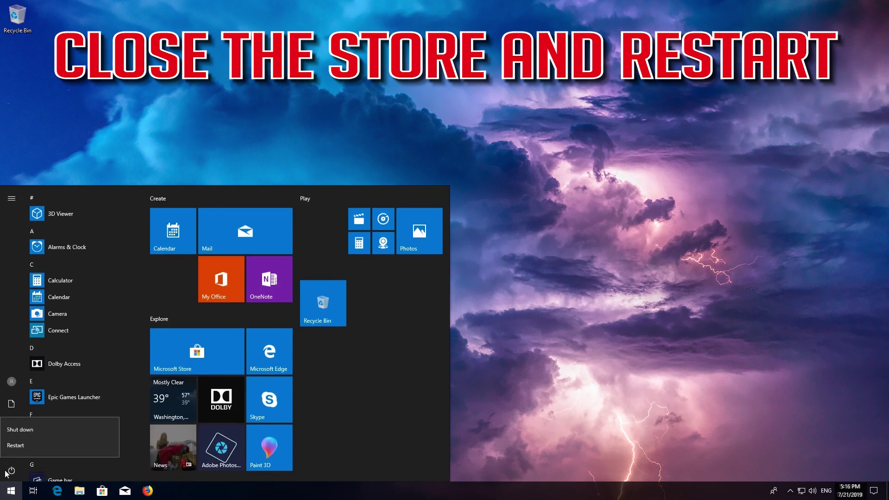
{"action": "left_click", "coordinate": [22, 445]}
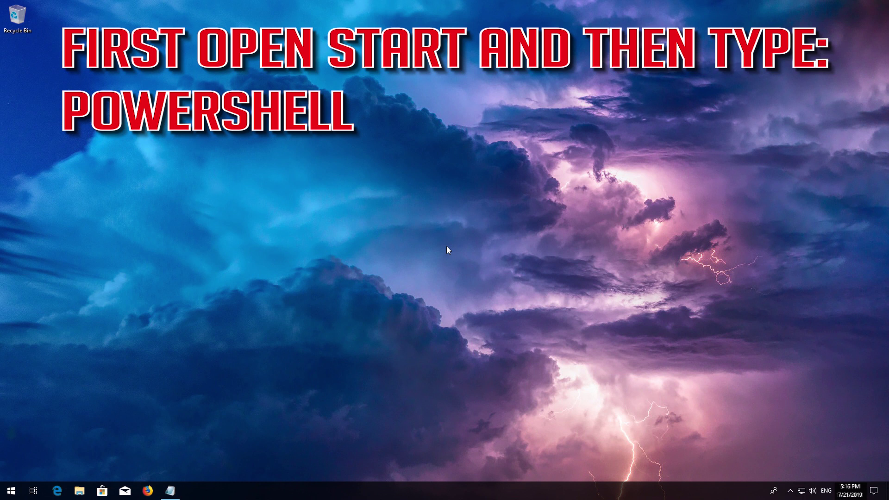
- Find Windows PowerShell in Start search and run it as administrator
{"action": "key", "text": "super"}
{"action": "type", "text": "powe"}
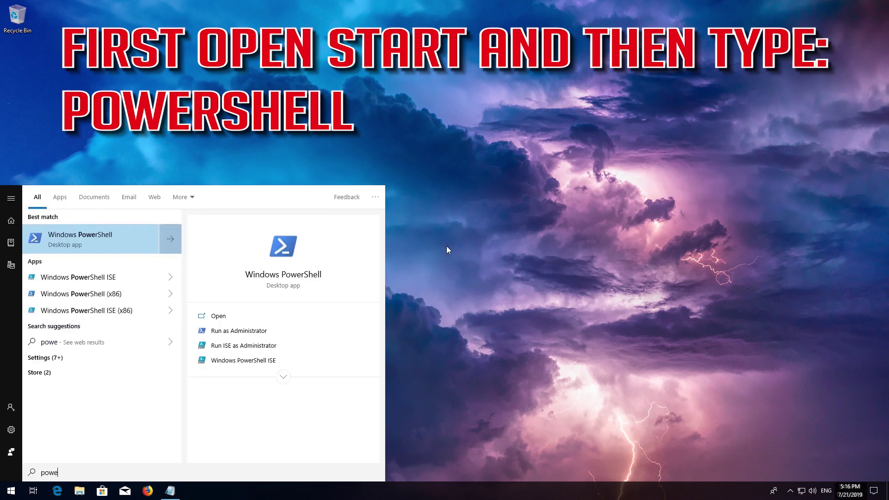
{"action": "type", "text": "rshell"}
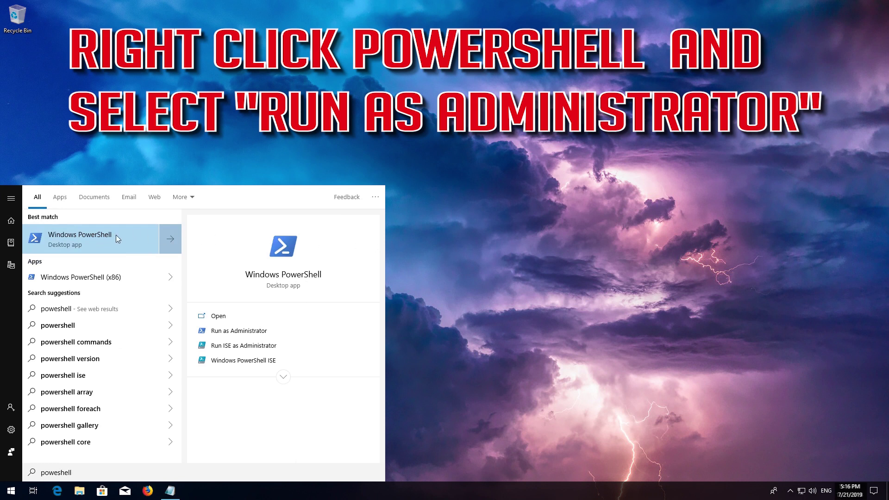
{"action": "right_click", "coordinate": [116, 235]}
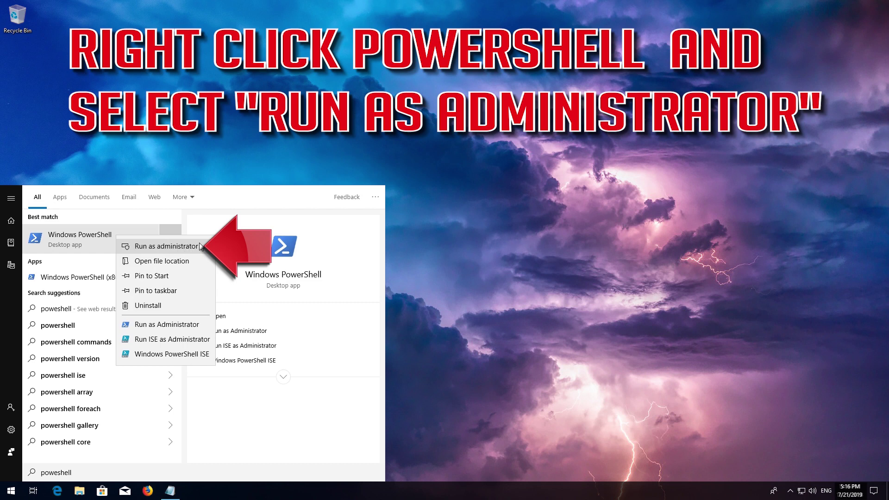
{"action": "left_click", "coordinate": [164, 247]}
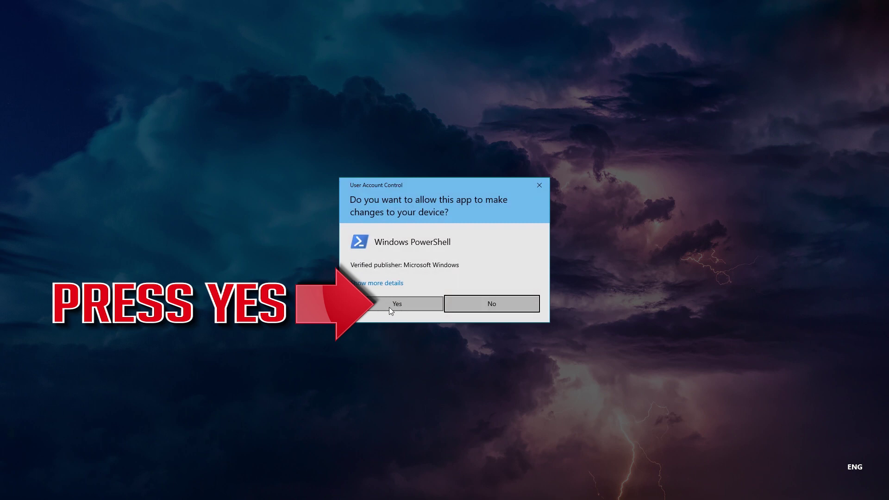
- Approve the UAC prompt for PowerShell and bring the Notepad note with the command forward
{"action": "left_click", "coordinate": [389, 307]}
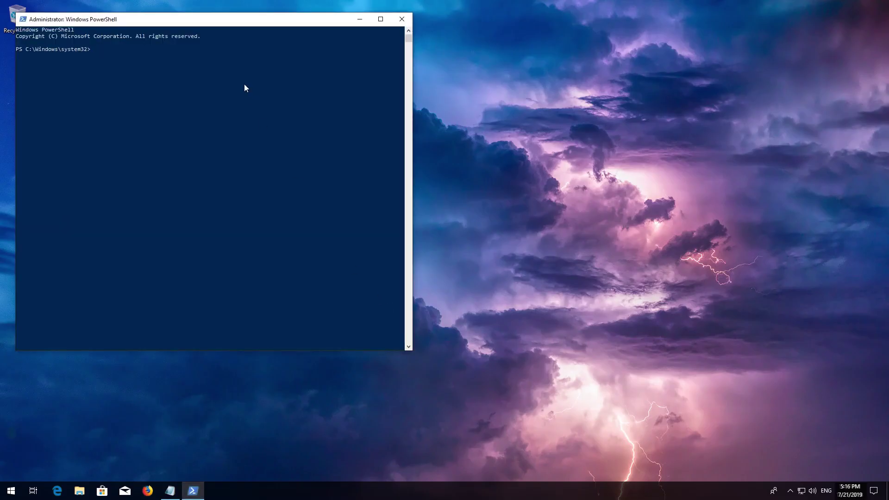
{"action": "left_click_drag", "start_coordinate": [232, 25], "coordinate": [404, 44]}
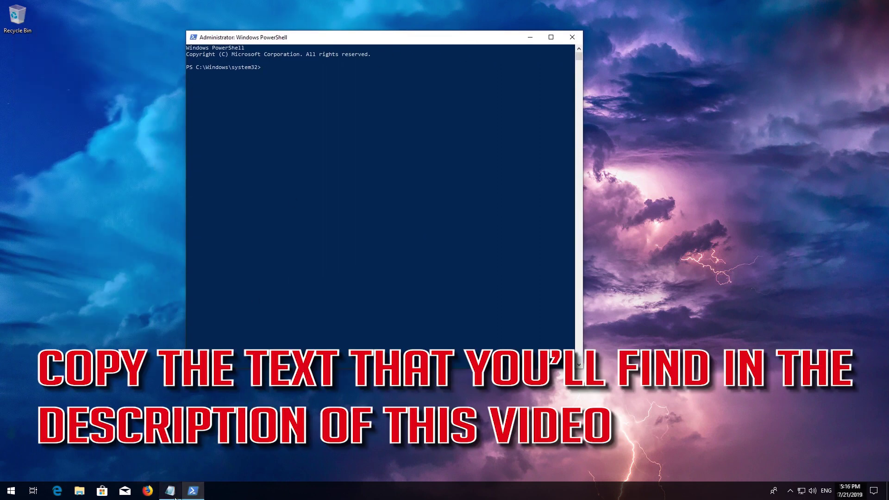
{"action": "left_click", "coordinate": [169, 491]}
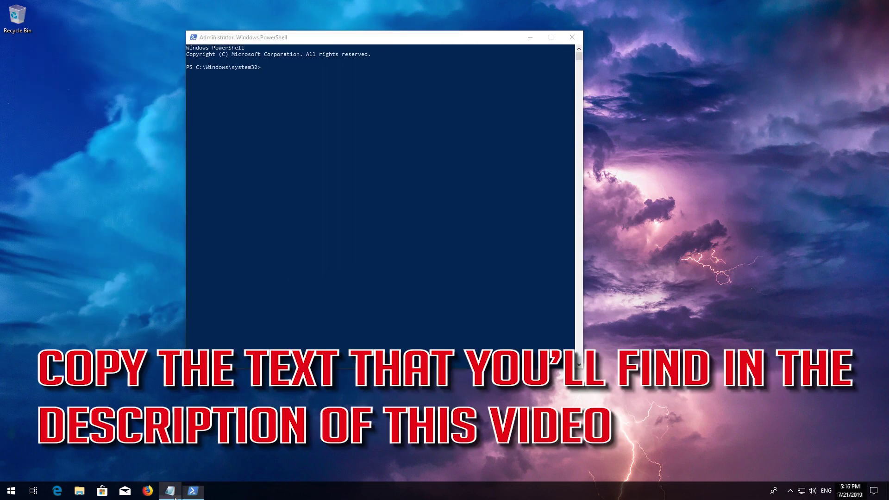
- Copy the whole Get-AppXPackage command line from Notepad and minimize it to reveal PowerShell
{"action": "left_click_drag", "start_coordinate": [716, 113], "coordinate": [68, 109]}
{"action": "right_click", "coordinate": [97, 113]}
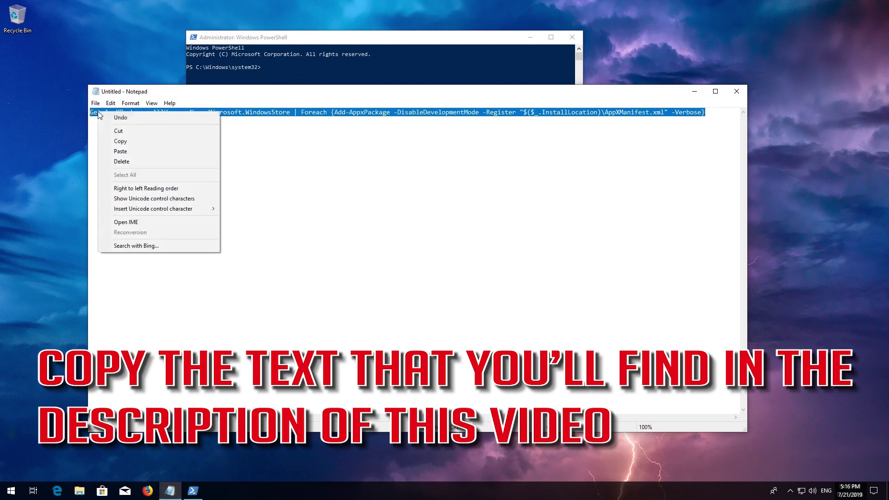
{"action": "left_click", "coordinate": [117, 141]}
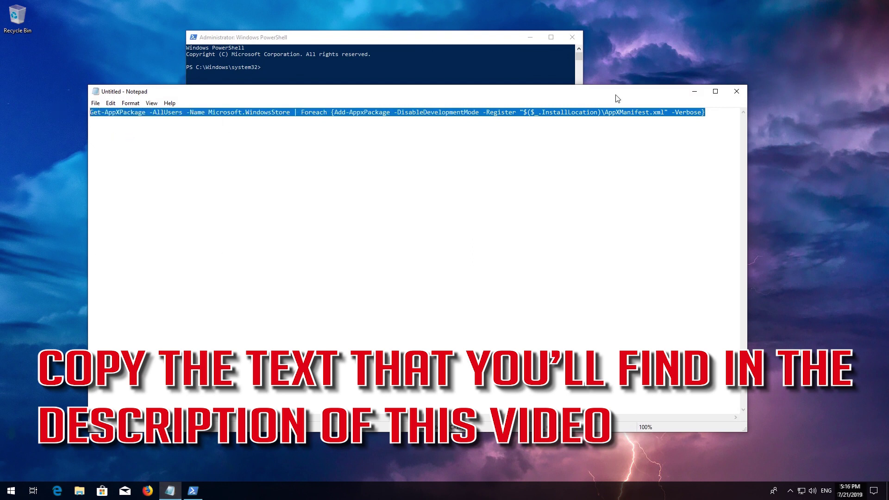
{"action": "left_click", "coordinate": [694, 91]}
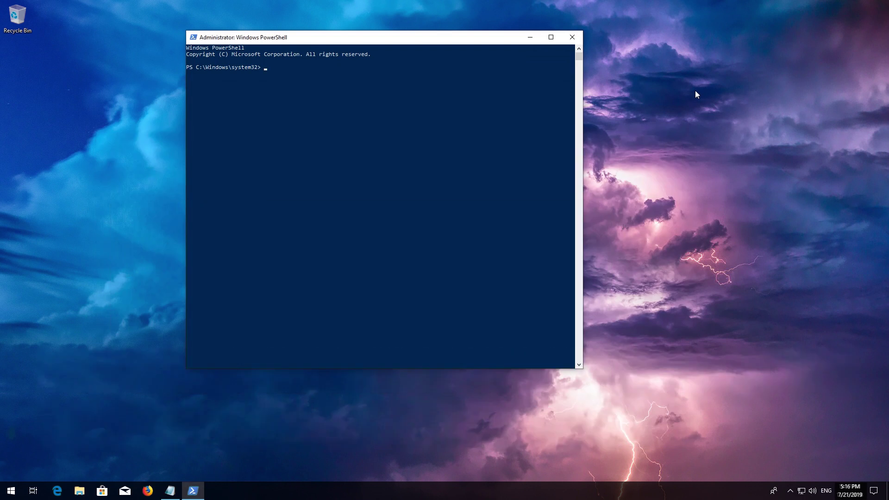
- Paste the Store re-registration command into PowerShell via Edit > Paste and run it
{"action": "right_click", "coordinate": [404, 37]}
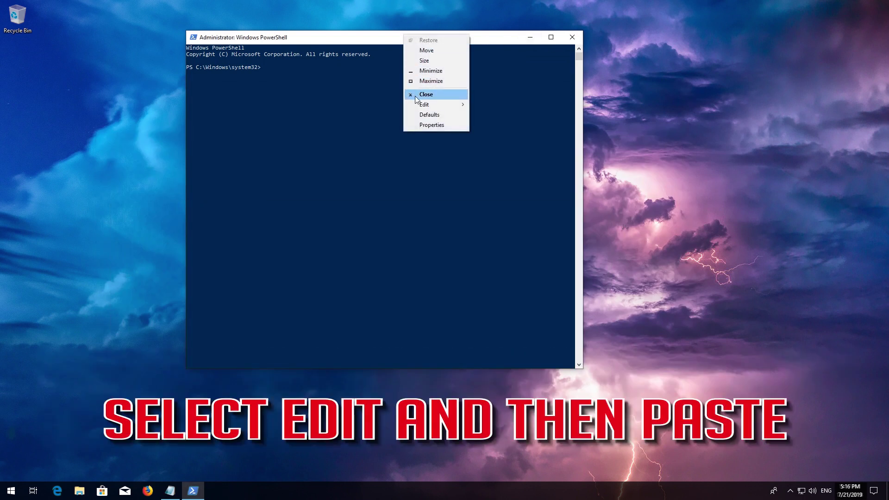
{"action": "mouse_move", "coordinate": [434, 104]}
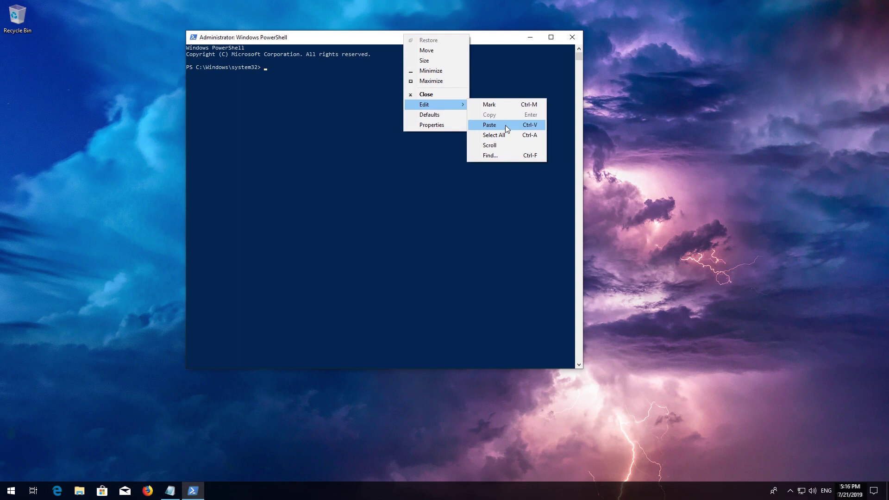
{"action": "left_click", "coordinate": [505, 125]}
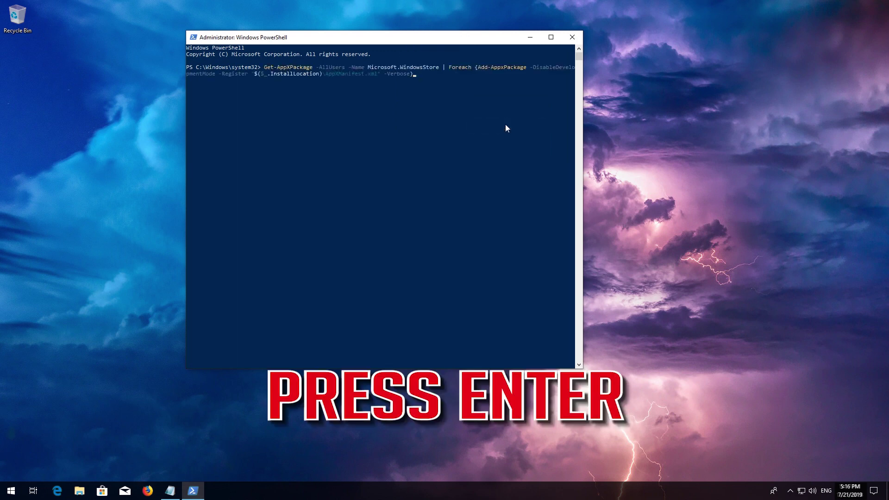
{"action": "key", "text": "Return"}
{"action": "type", "text": "exit"}
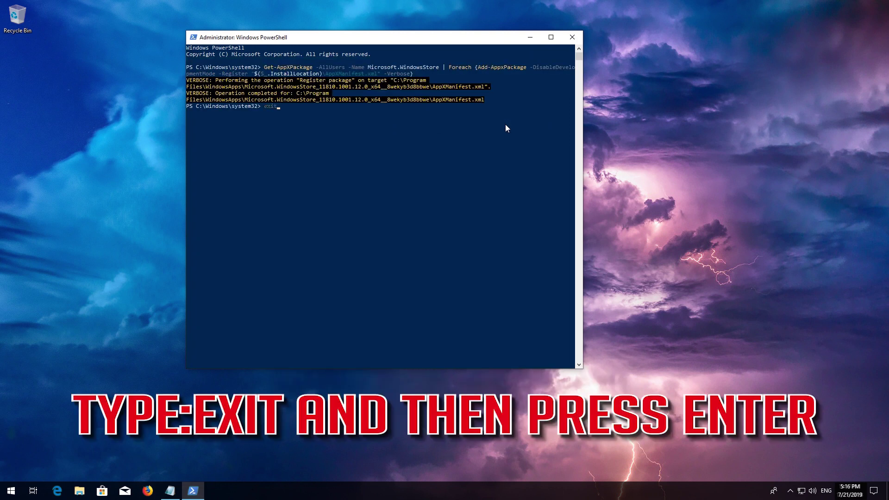
- Exit PowerShell, then go through the Start power menu and into Windows Settings
{"action": "key", "text": "Return"}
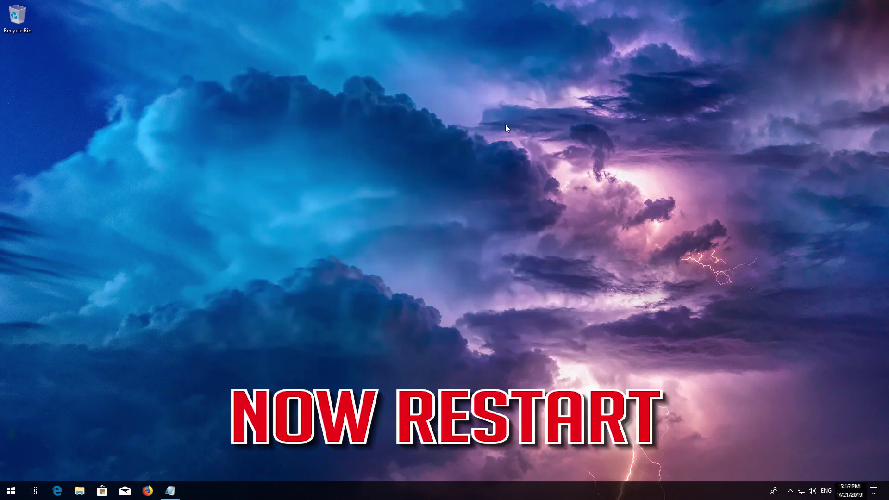
{"action": "left_click", "coordinate": [11, 491]}
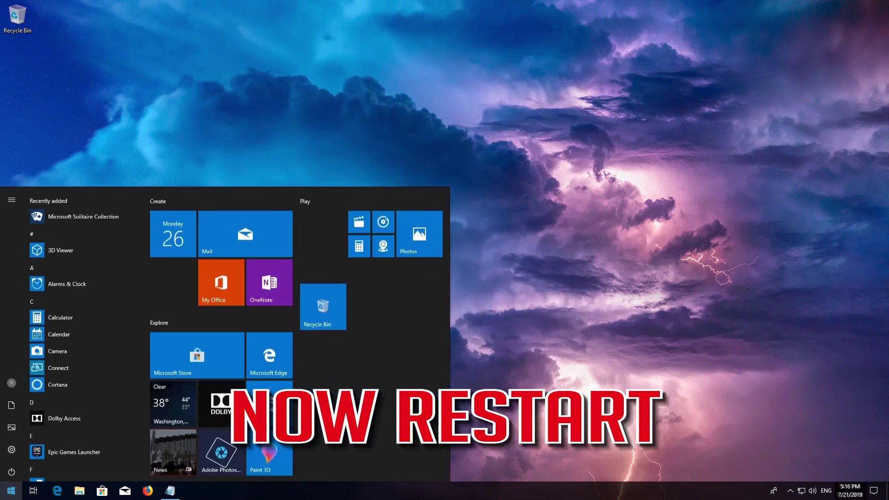
{"action": "left_click", "coordinate": [8, 472]}
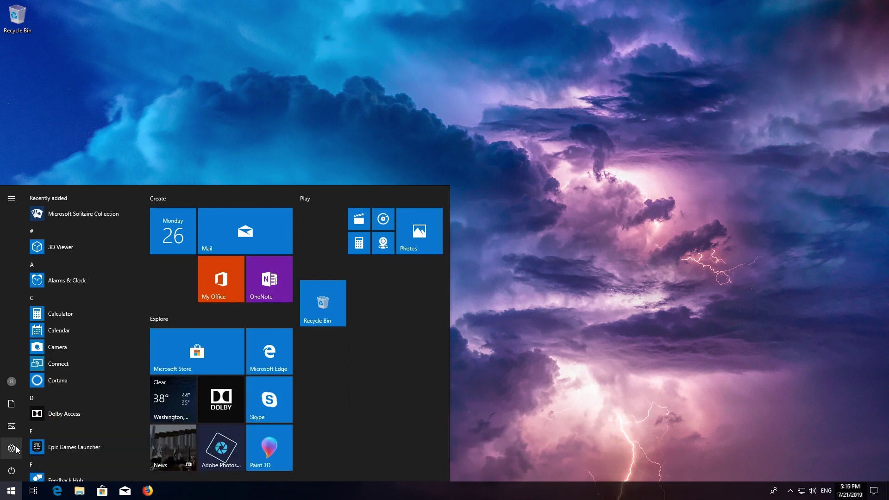
{"action": "left_click", "coordinate": [12, 448]}
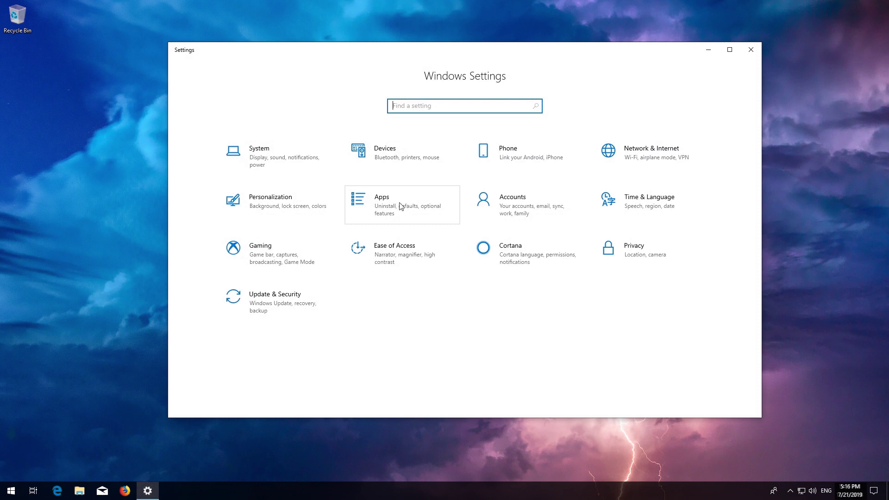
- Go to Apps & features, locate Microsoft Store in the list and reveal its extra options
{"action": "left_click", "coordinate": [400, 206]}
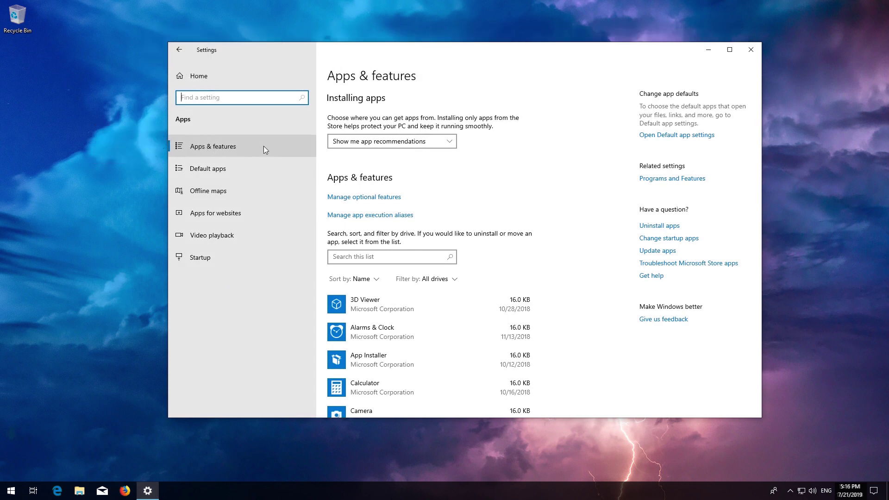
{"action": "left_click", "coordinate": [241, 147]}
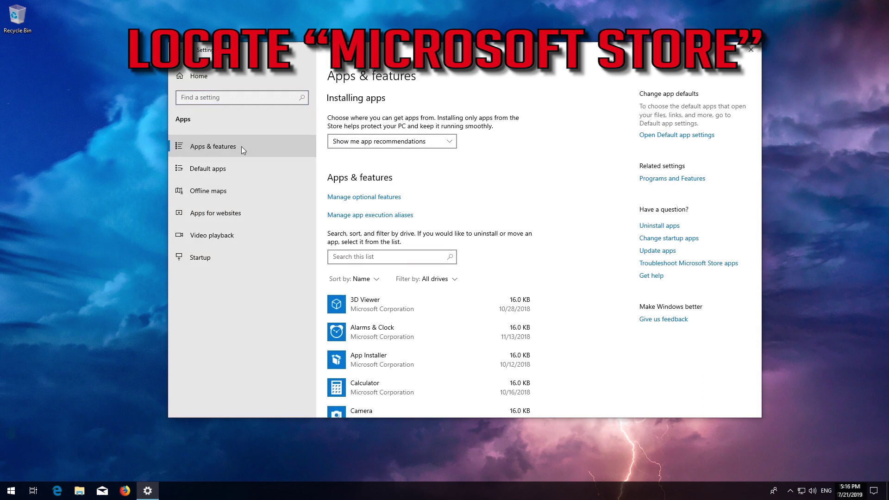
{"action": "scroll", "coordinate": [368, 211], "scroll_direction": "down", "scroll_amount": 2}
{"action": "scroll", "coordinate": [368, 210], "scroll_direction": "down", "scroll_amount": 2}
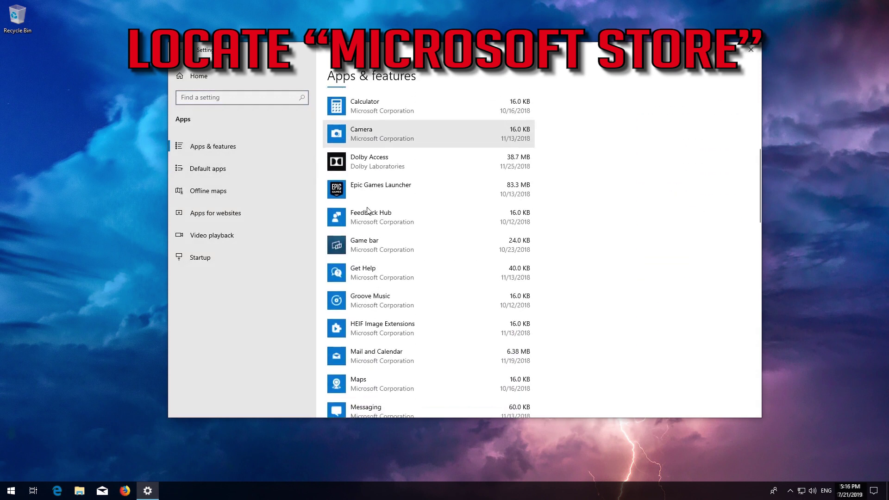
{"action": "scroll", "coordinate": [368, 211], "scroll_direction": "down", "scroll_amount": 2}
{"action": "scroll", "coordinate": [369, 209], "scroll_direction": "down", "scroll_amount": 1}
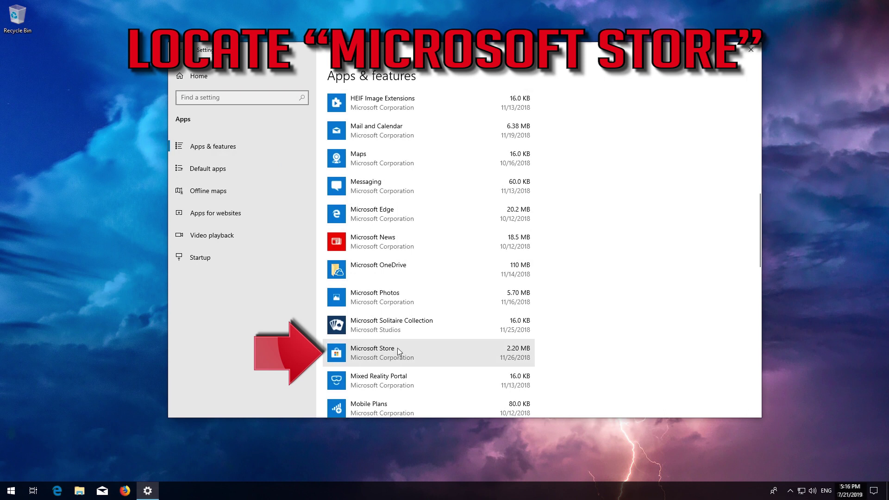
{"action": "left_click", "coordinate": [438, 350]}
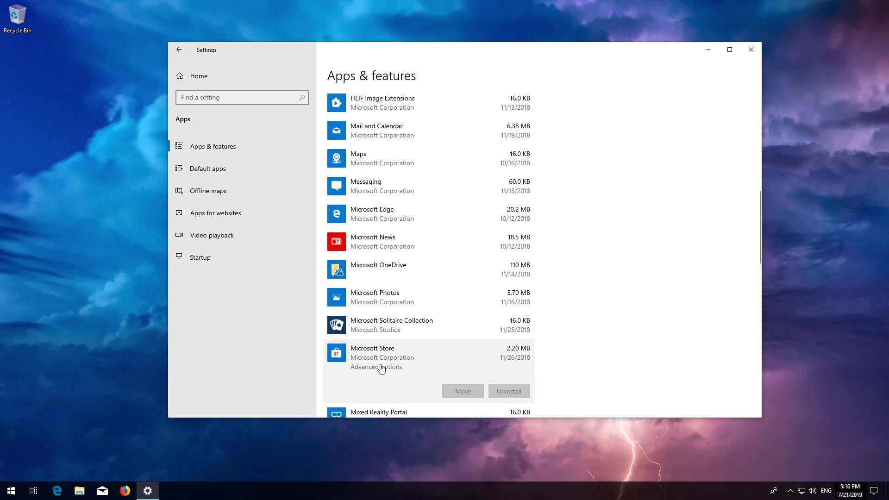
- Enter Microsoft Store's Advanced options, start the app Reset and confirm wiping its data
{"action": "left_click", "coordinate": [373, 368]}
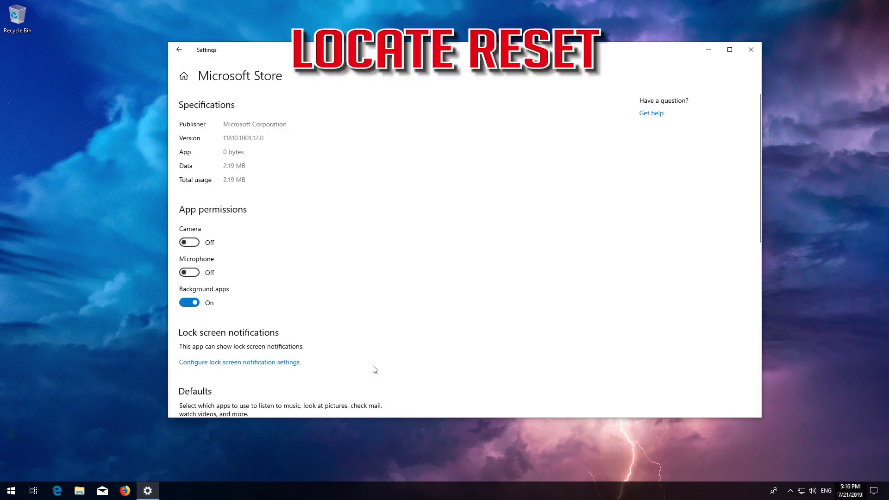
{"action": "scroll", "coordinate": [370, 347], "scroll_direction": "down", "scroll_amount": 1}
{"action": "scroll", "coordinate": [369, 337], "scroll_direction": "down", "scroll_amount": 4}
{"action": "scroll", "coordinate": [369, 337], "scroll_direction": "down", "scroll_amount": 1}
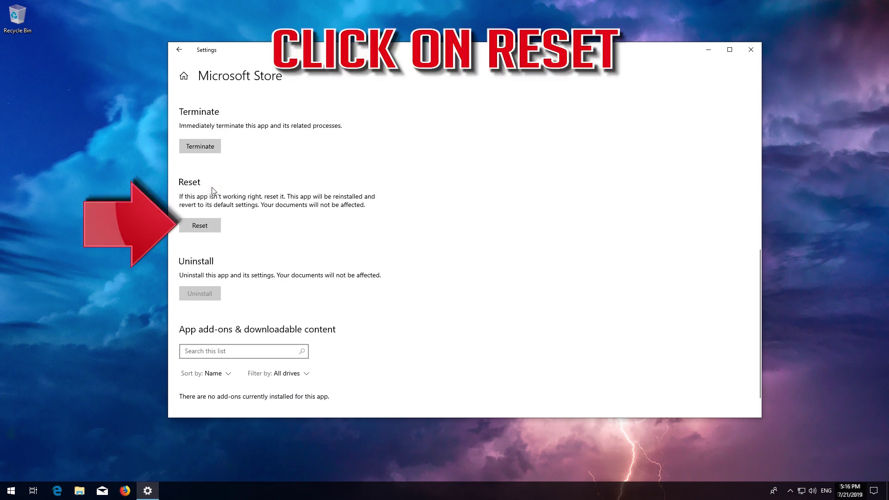
{"action": "left_click", "coordinate": [193, 224]}
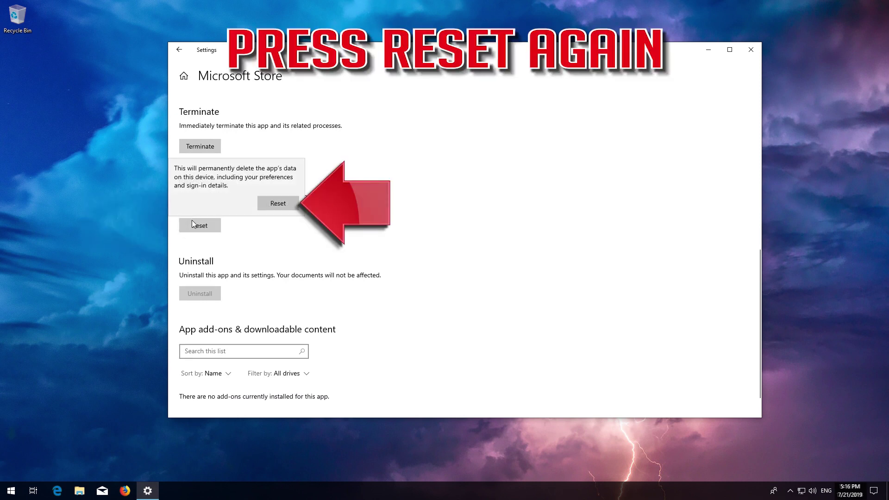
{"action": "left_click", "coordinate": [278, 204]}
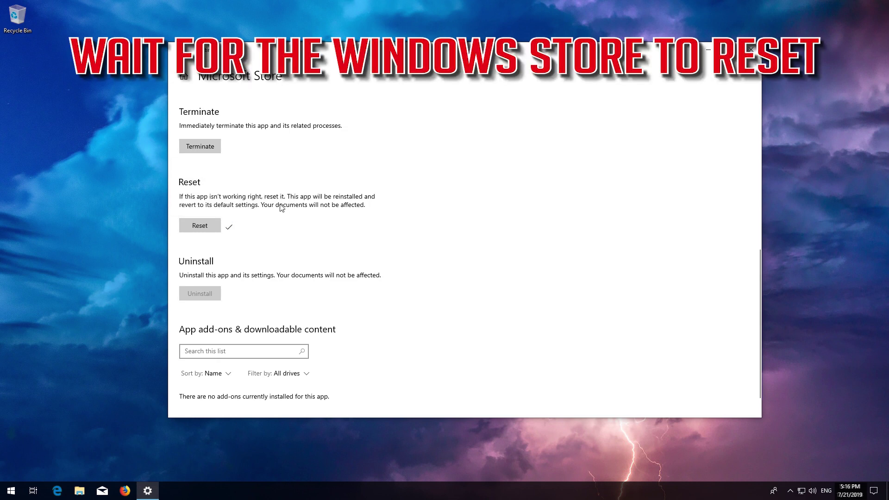
- Close Settings and launch the freshly reset Microsoft Store from its Start tile
{"action": "left_click", "coordinate": [750, 50]}
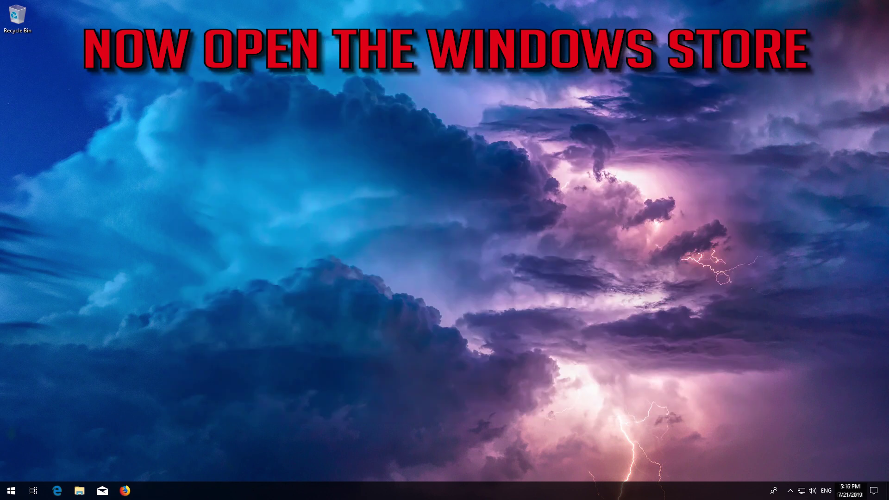
{"action": "left_click", "coordinate": [11, 491]}
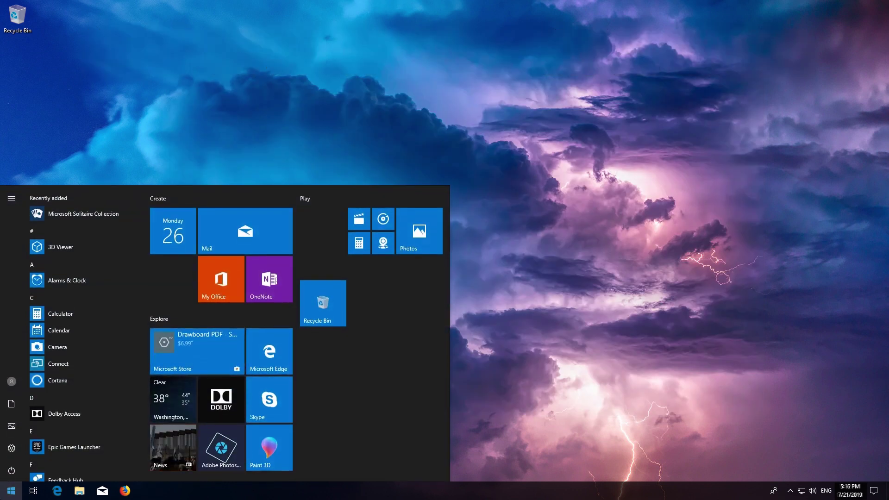
{"action": "left_click", "coordinate": [198, 341]}
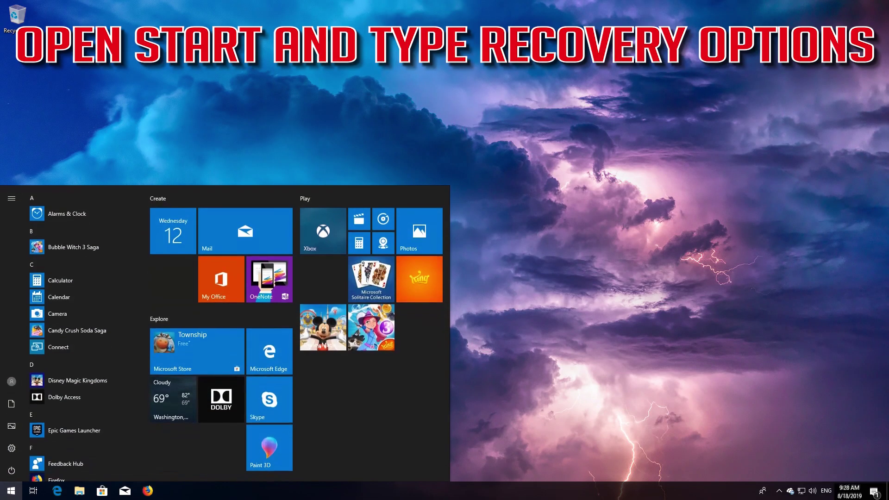
{"action": "type", "text": "recove"}
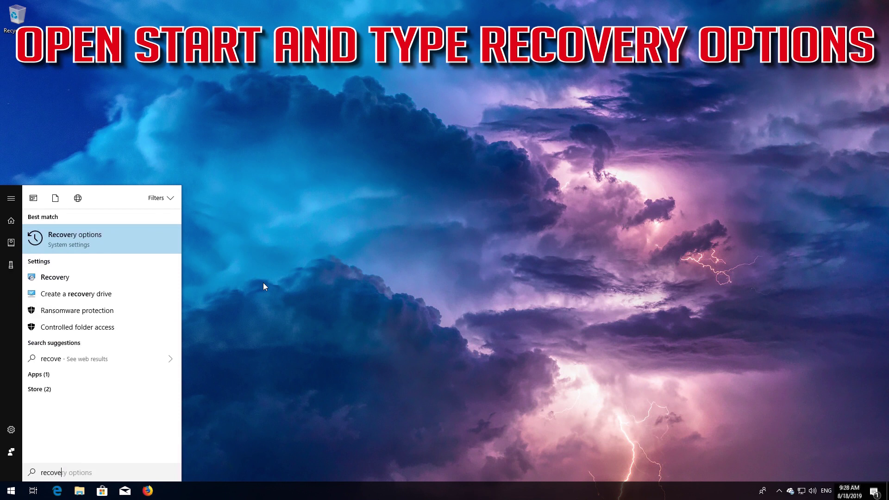
{"action": "type", "text": "ry optio"}
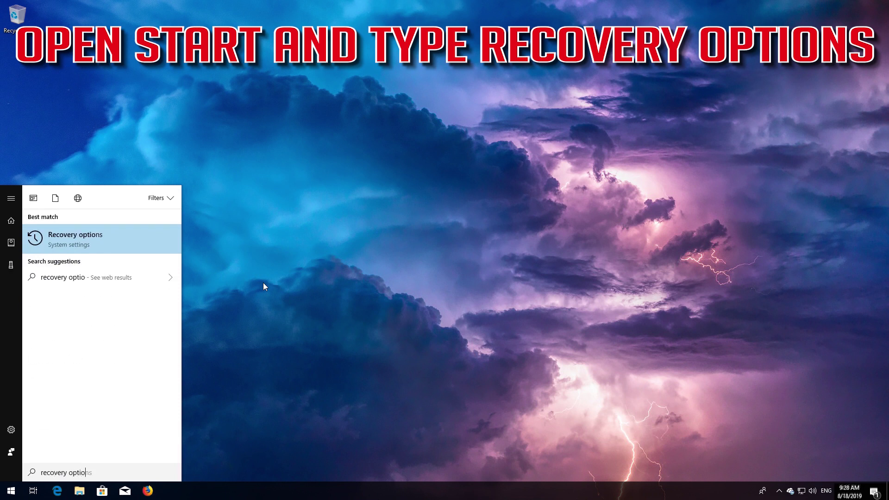
{"action": "type", "text": "ns"}
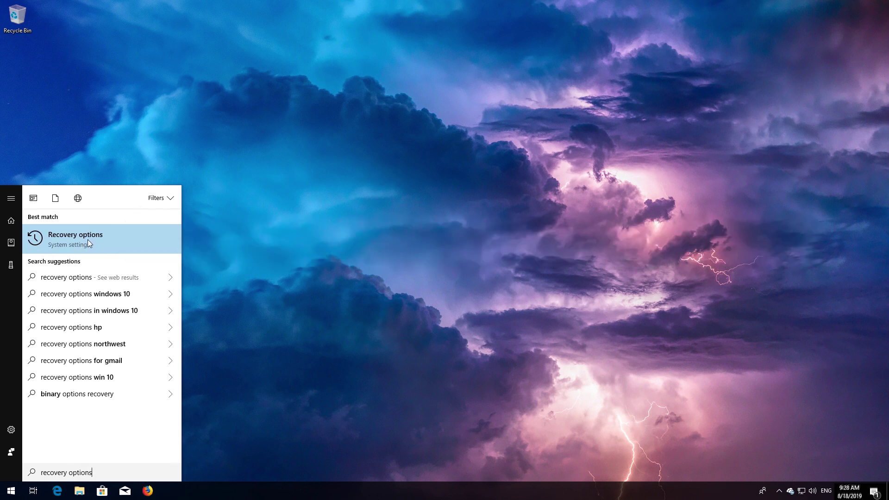
- Open the Recovery options settings page from the Start search best match
{"action": "left_click", "coordinate": [88, 240]}
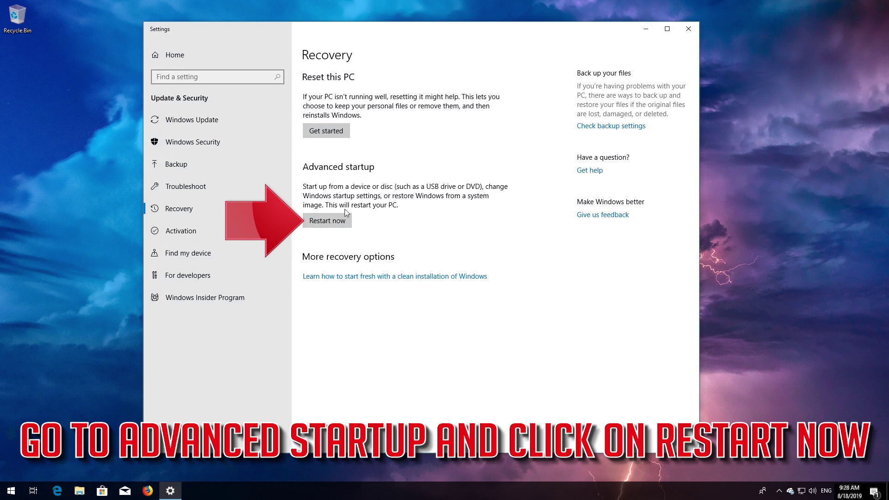
- Restart into advanced startup and launch System Restore from Troubleshoot > Advanced options
{"action": "left_click", "coordinate": [317, 221]}
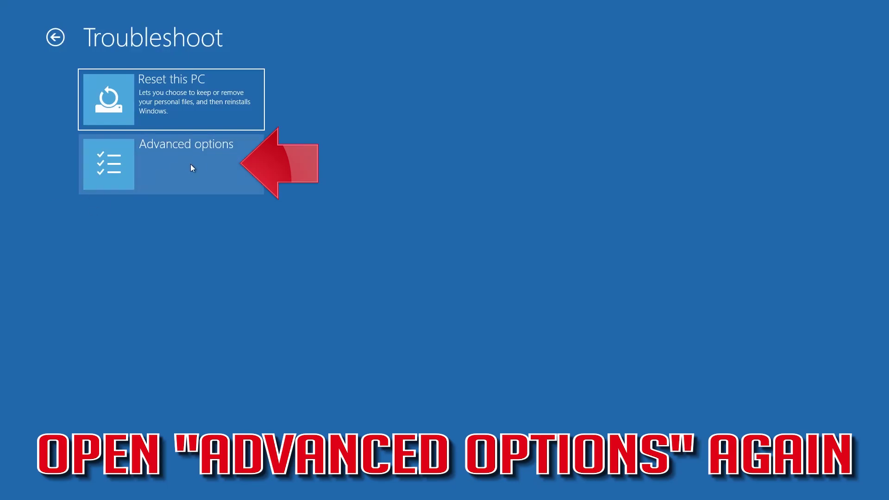
{"action": "left_click", "coordinate": [191, 165]}
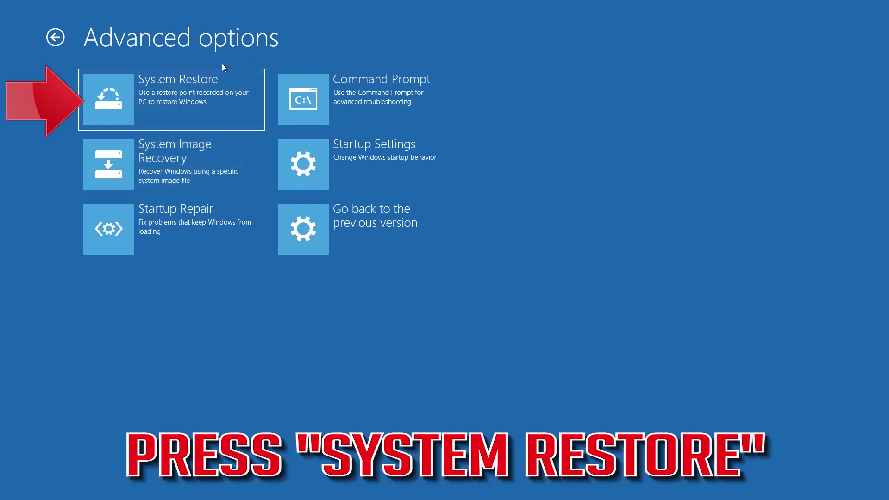
{"action": "left_click", "coordinate": [216, 92]}
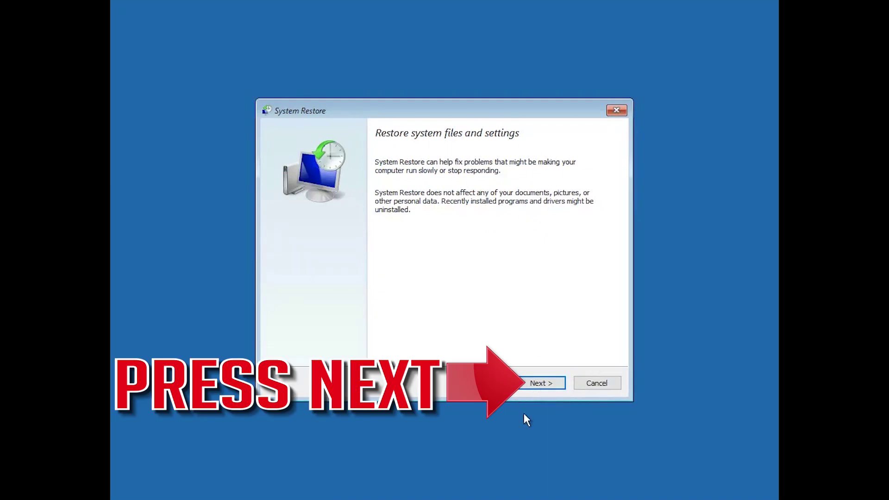
- Select the 5/29/2019 restore point, finish the wizard and accept the irreversible-restore warning
{"action": "left_click", "coordinate": [541, 385]}
{"action": "left_click", "coordinate": [486, 217]}
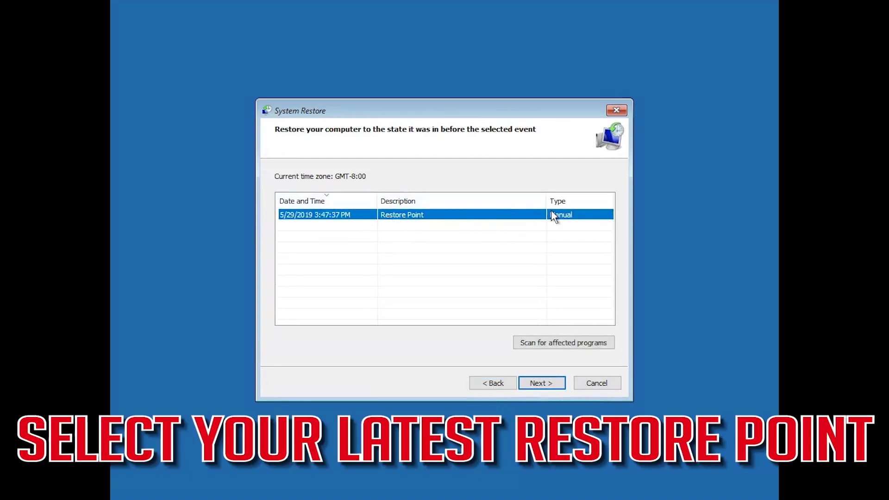
{"action": "left_click", "coordinate": [547, 390]}
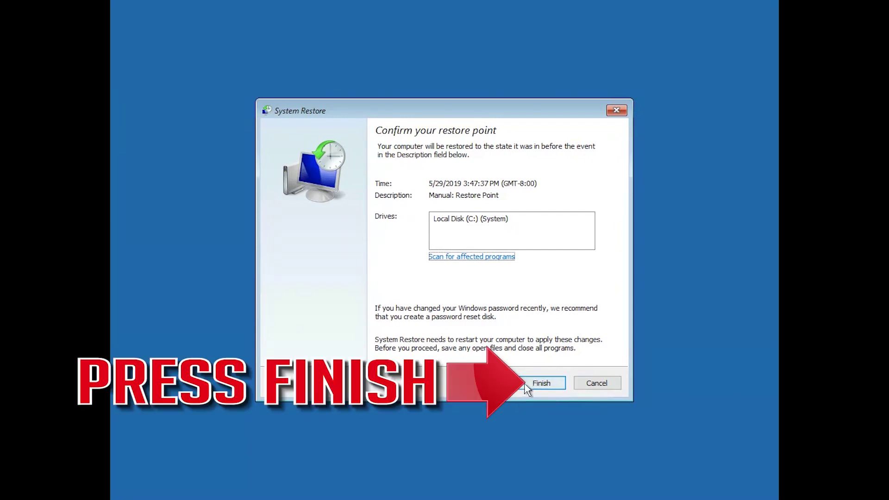
{"action": "left_click", "coordinate": [541, 383]}
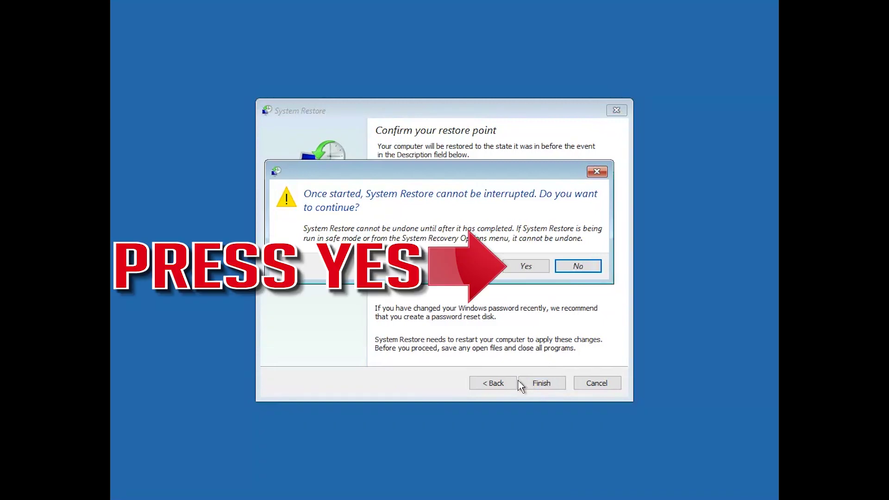
{"action": "left_click", "coordinate": [525, 269]}
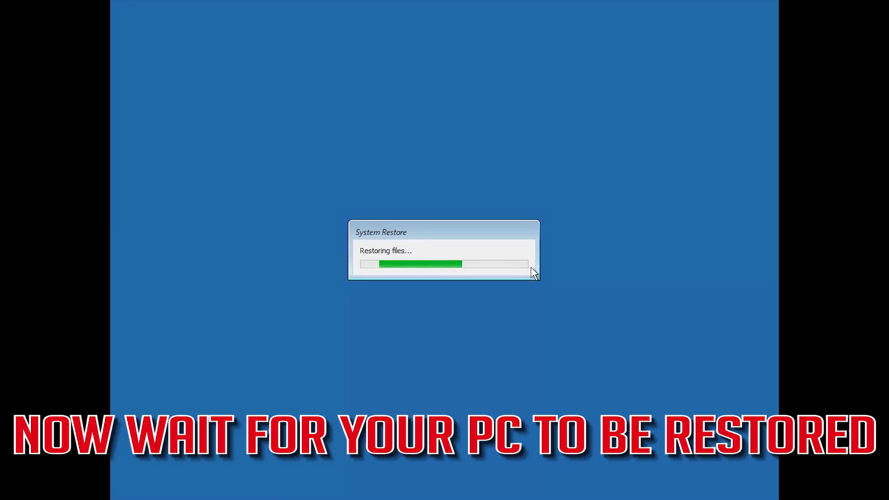